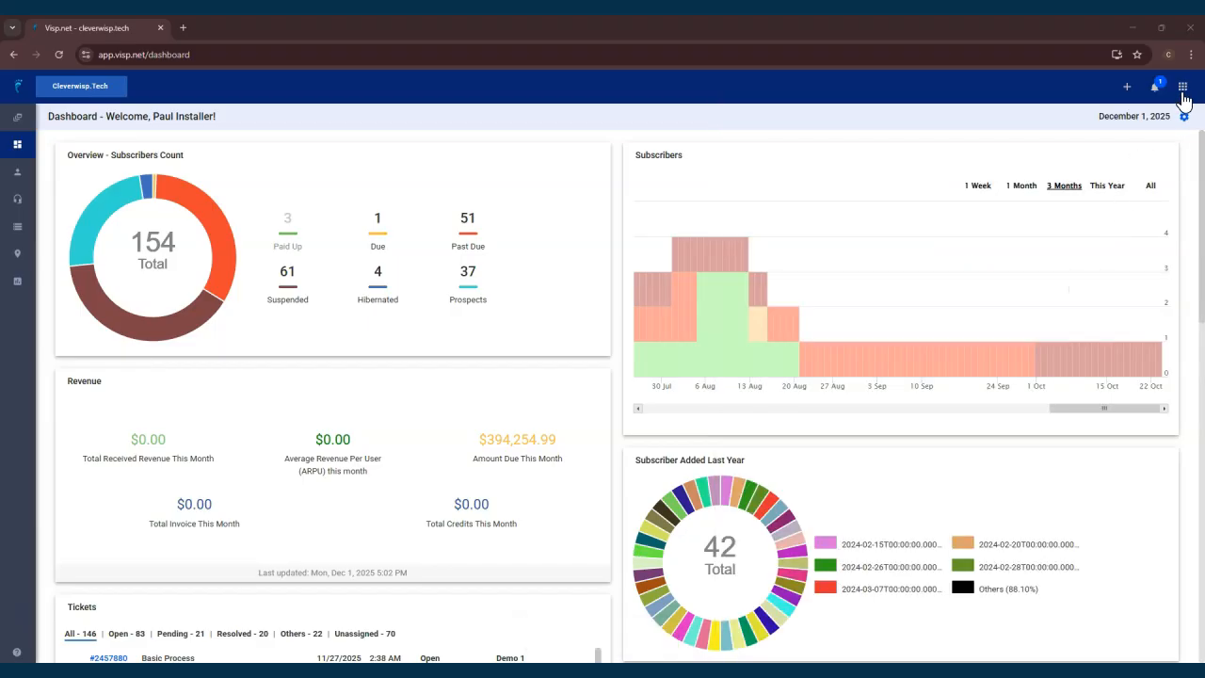
# Open the Demo 1 user for editing from the Users list.
pyautogui.click(1183, 94)
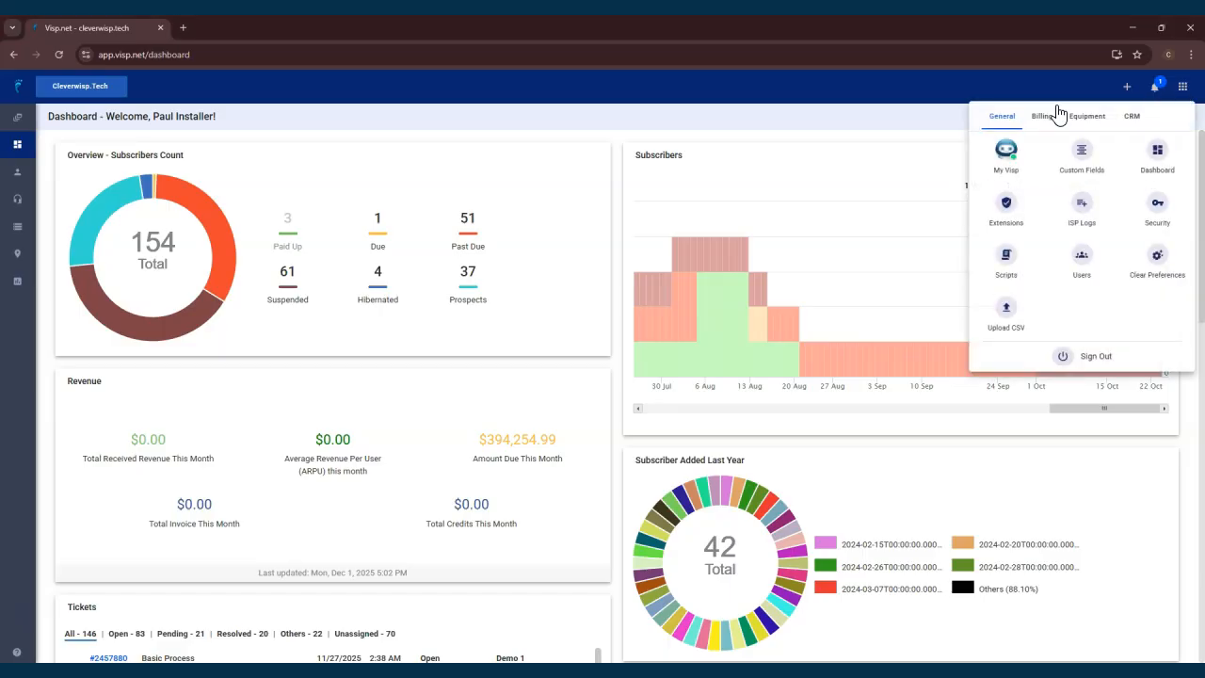
pyautogui.click(1078, 261)
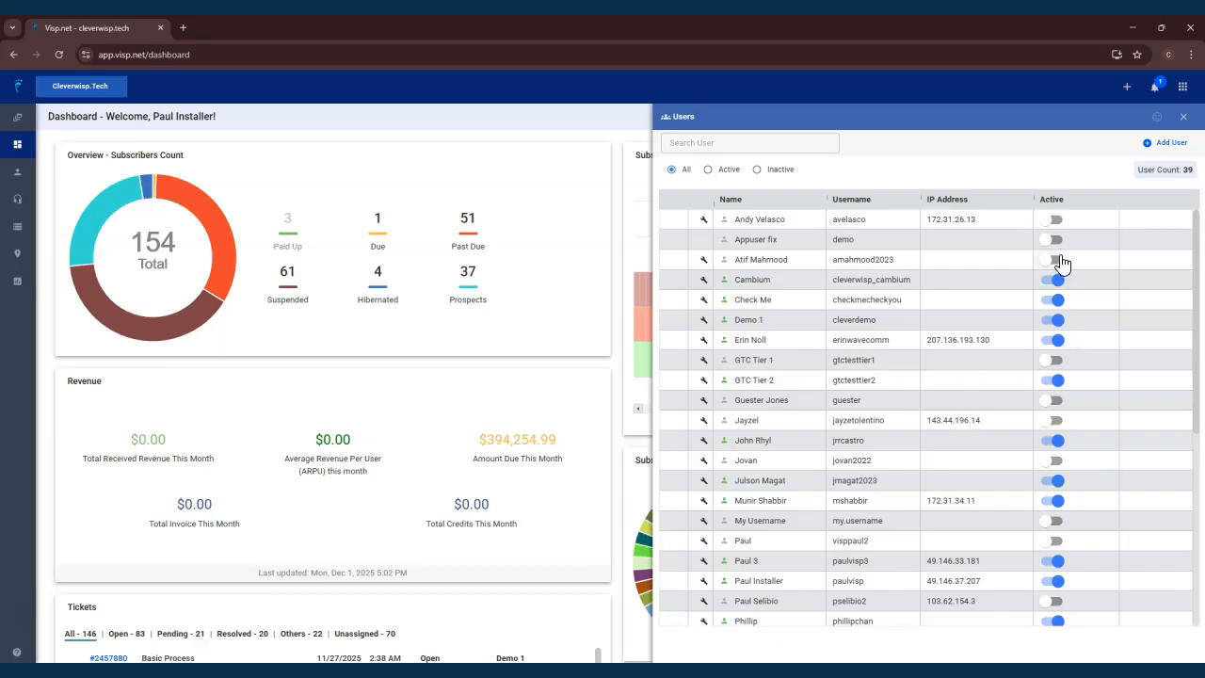
pyautogui.click(673, 323)
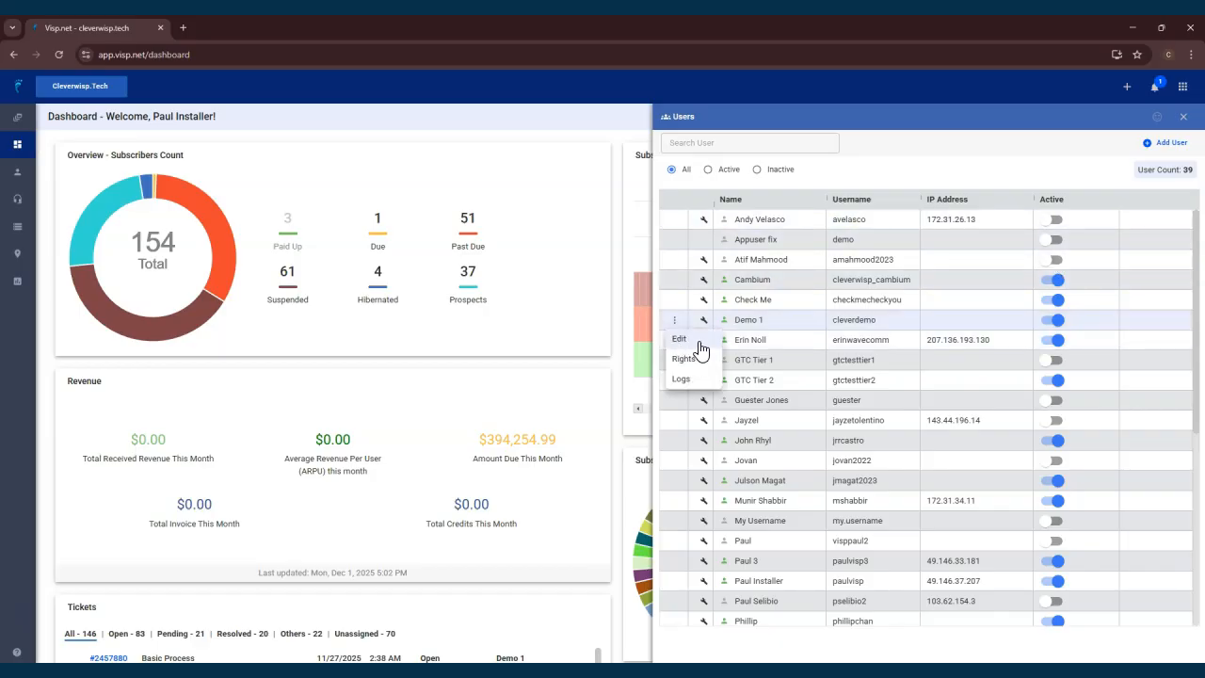
pyautogui.click(680, 338)
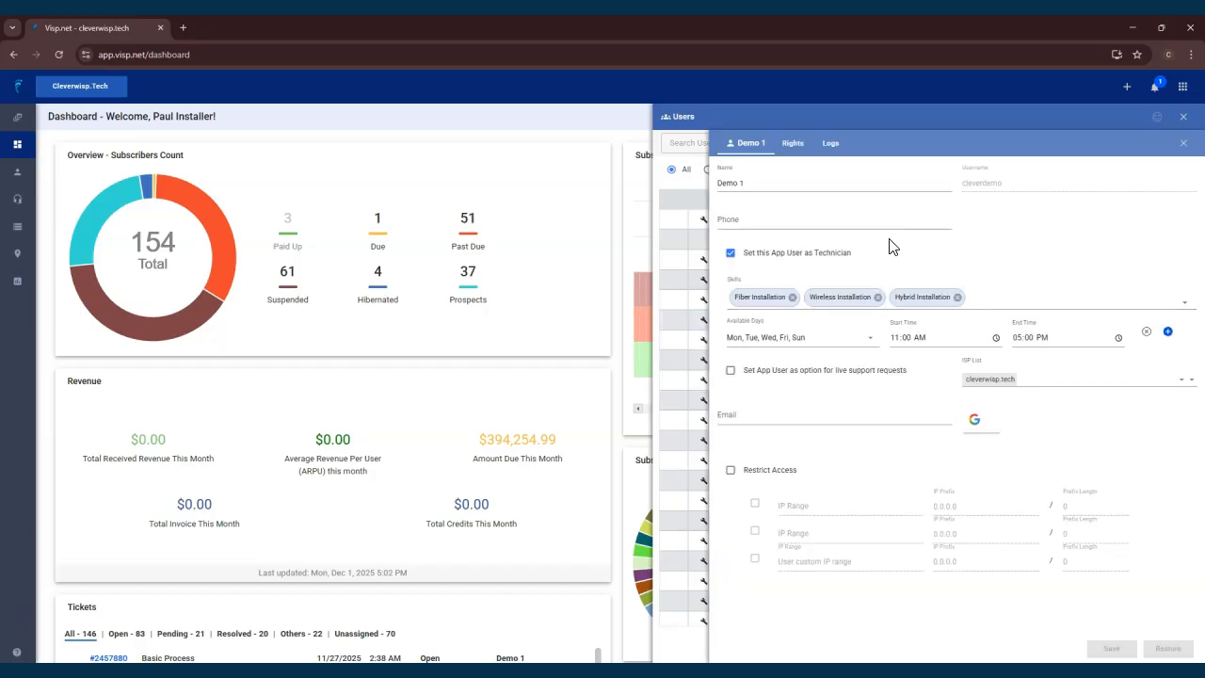
# Add Driving to the Demo 1 technician's skills.
pyautogui.click(730, 254)
pyautogui.click(731, 256)
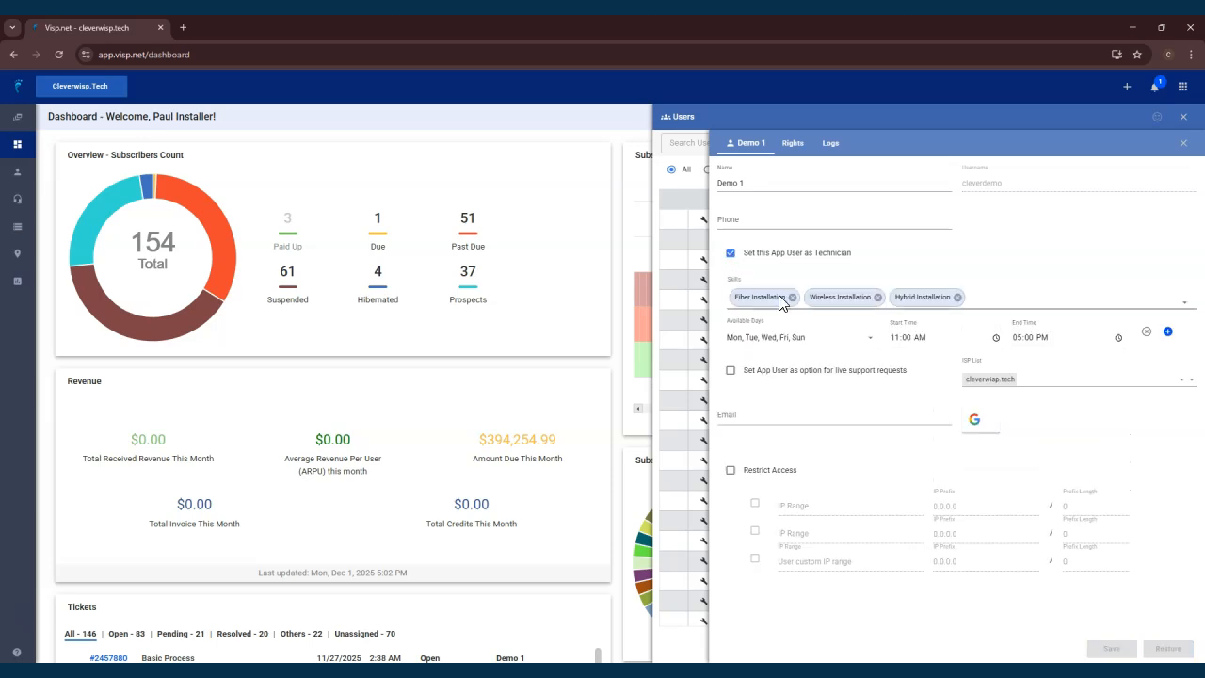
pyautogui.click(999, 292)
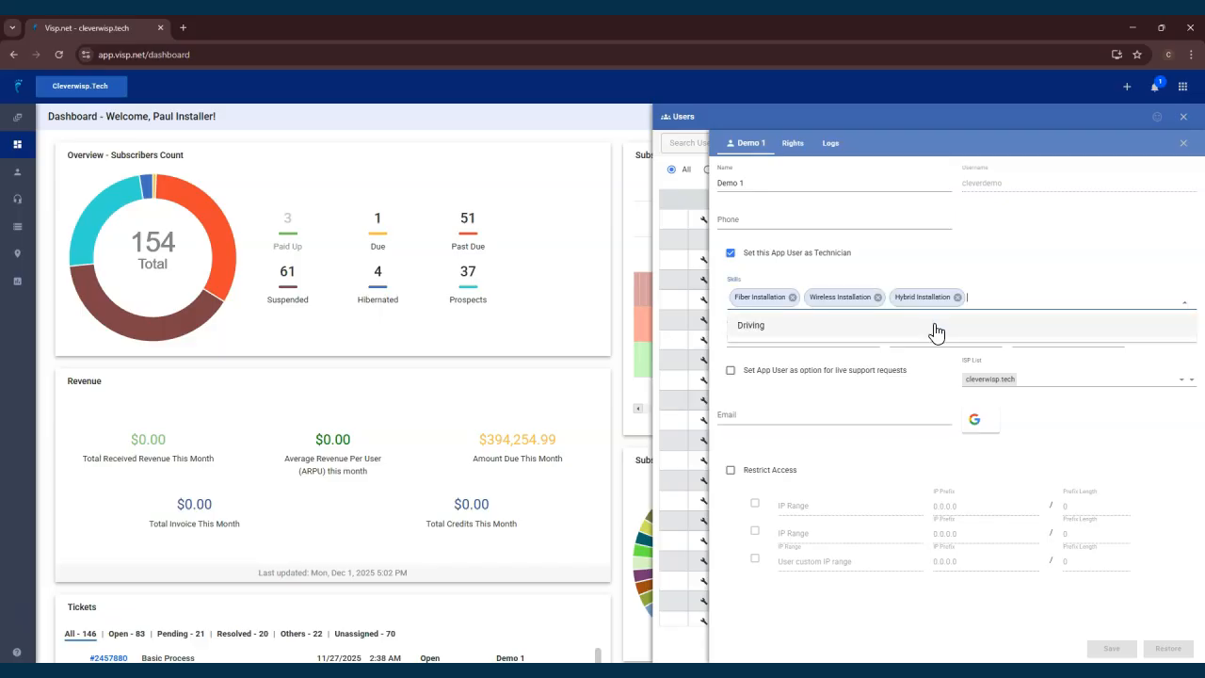
pyautogui.click(939, 329)
pyautogui.click(893, 393)
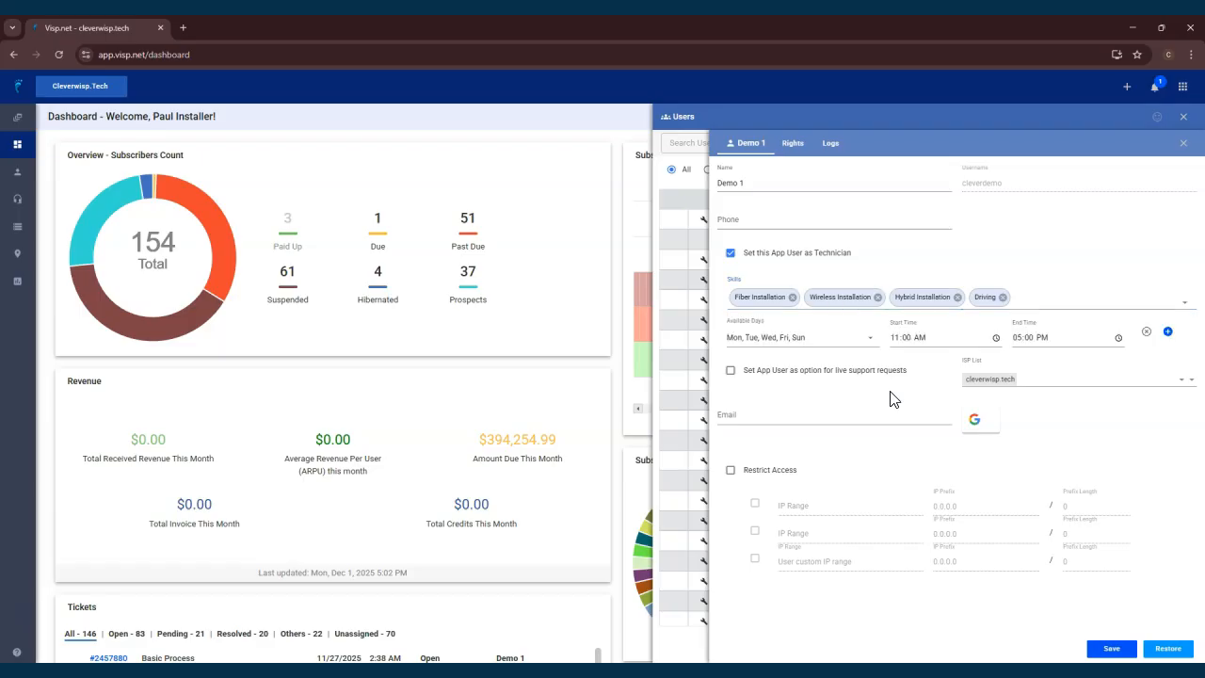
pyautogui.click(800, 341)
pyautogui.click(877, 345)
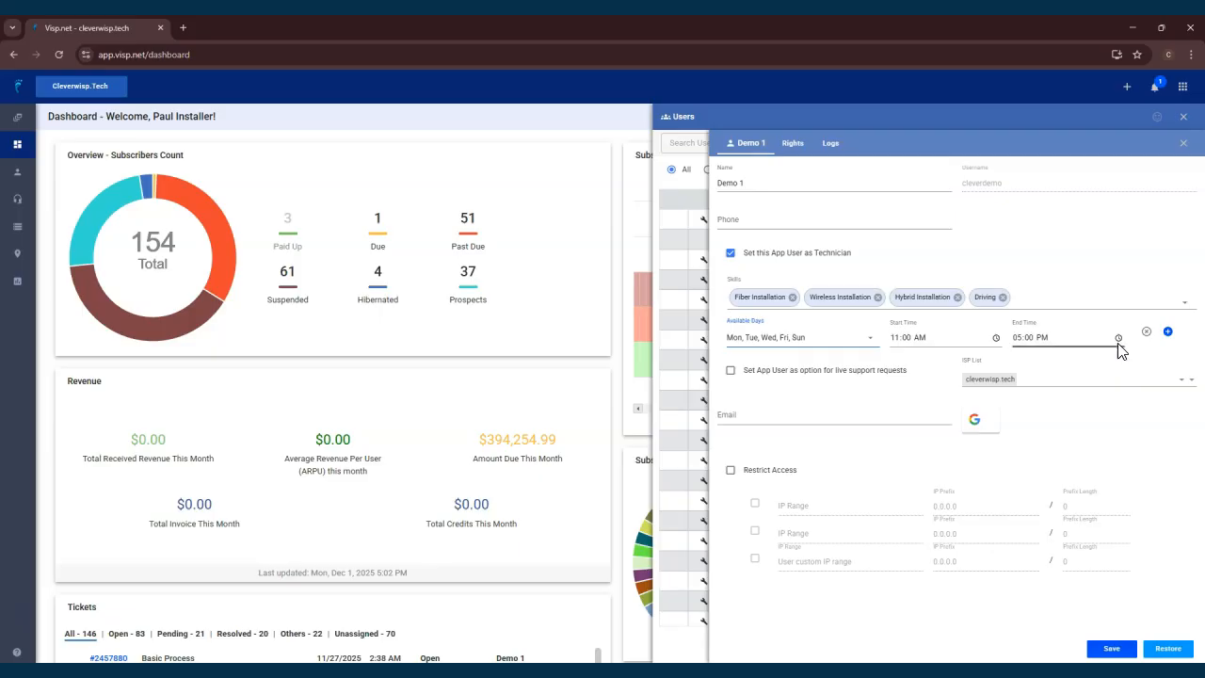
pyautogui.click(1167, 332)
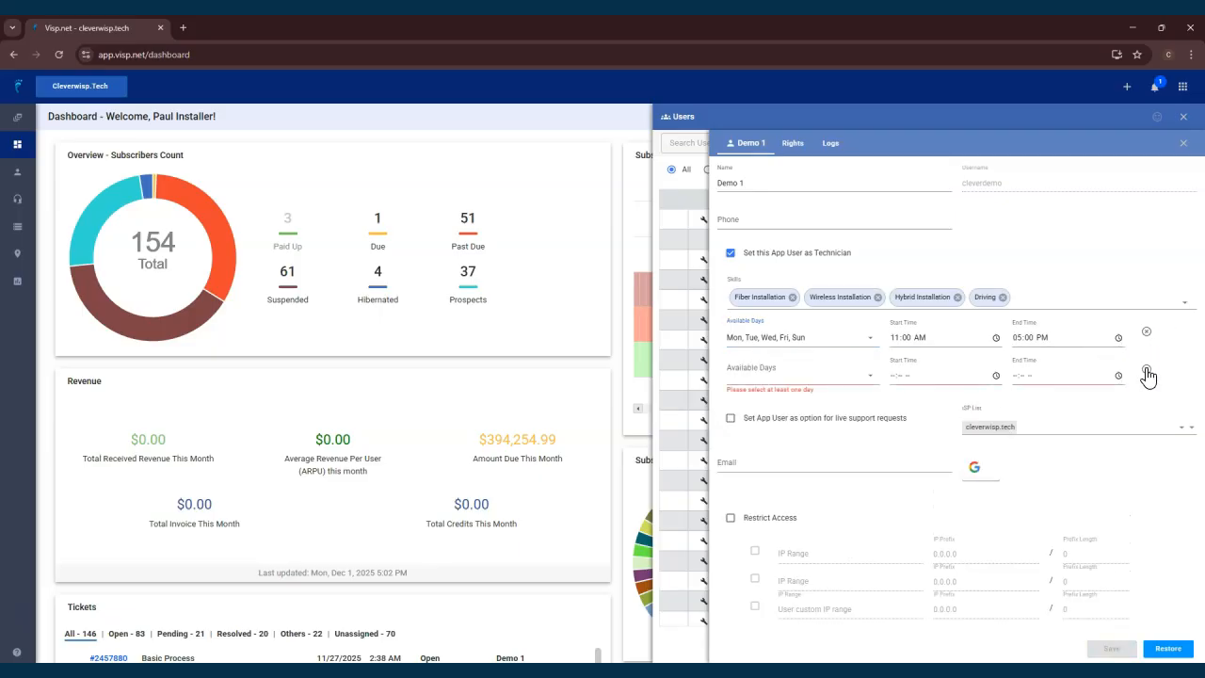
pyautogui.click(1146, 372)
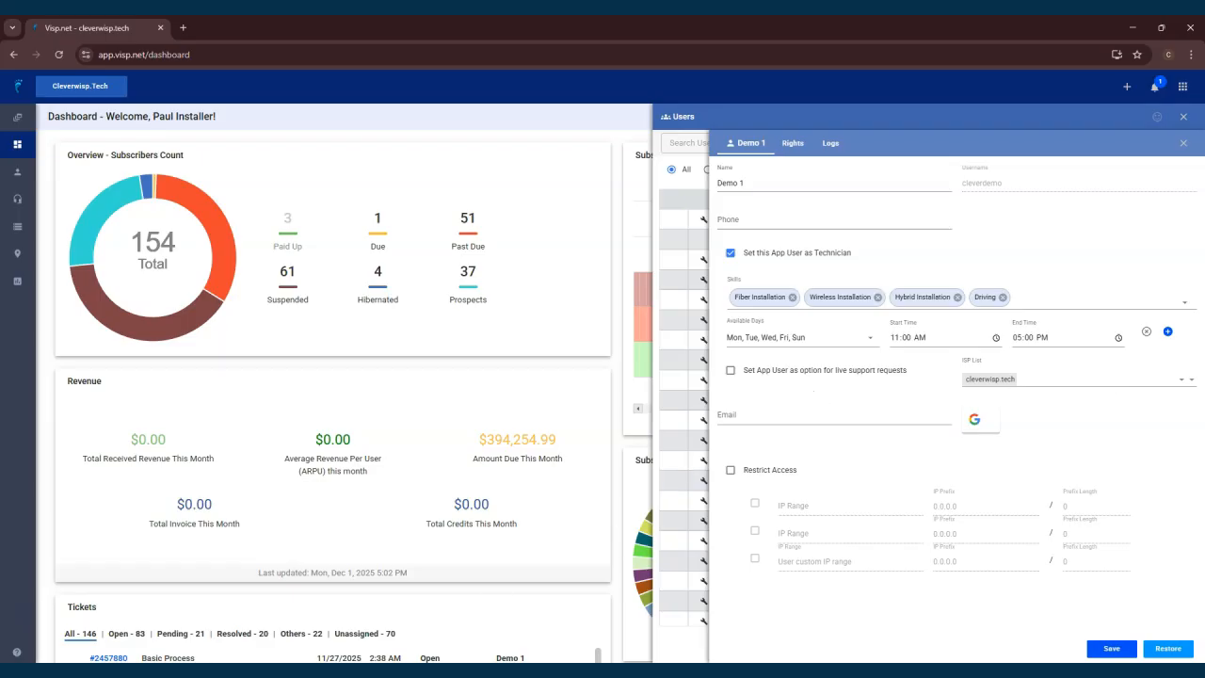
# Save the Demo 1 user's changes.
pyautogui.click(1111, 648)
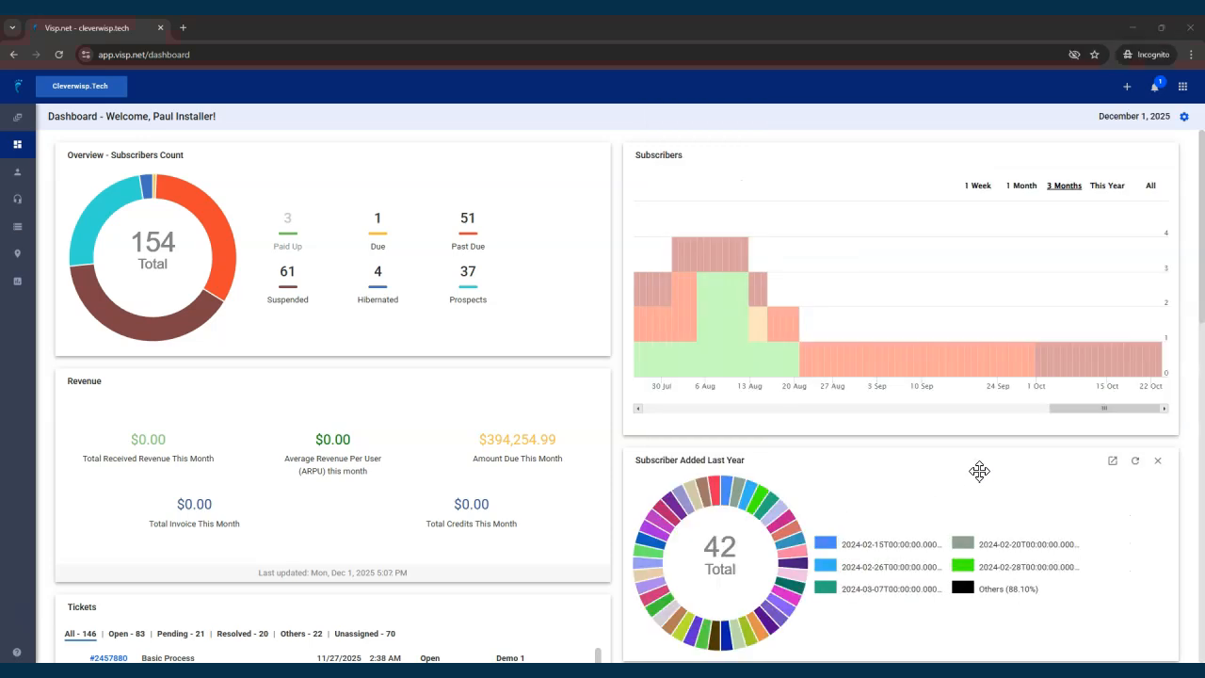
# Start scheduling technician time off and pick December 5, 2025 as the date.
pyautogui.click(1183, 89)
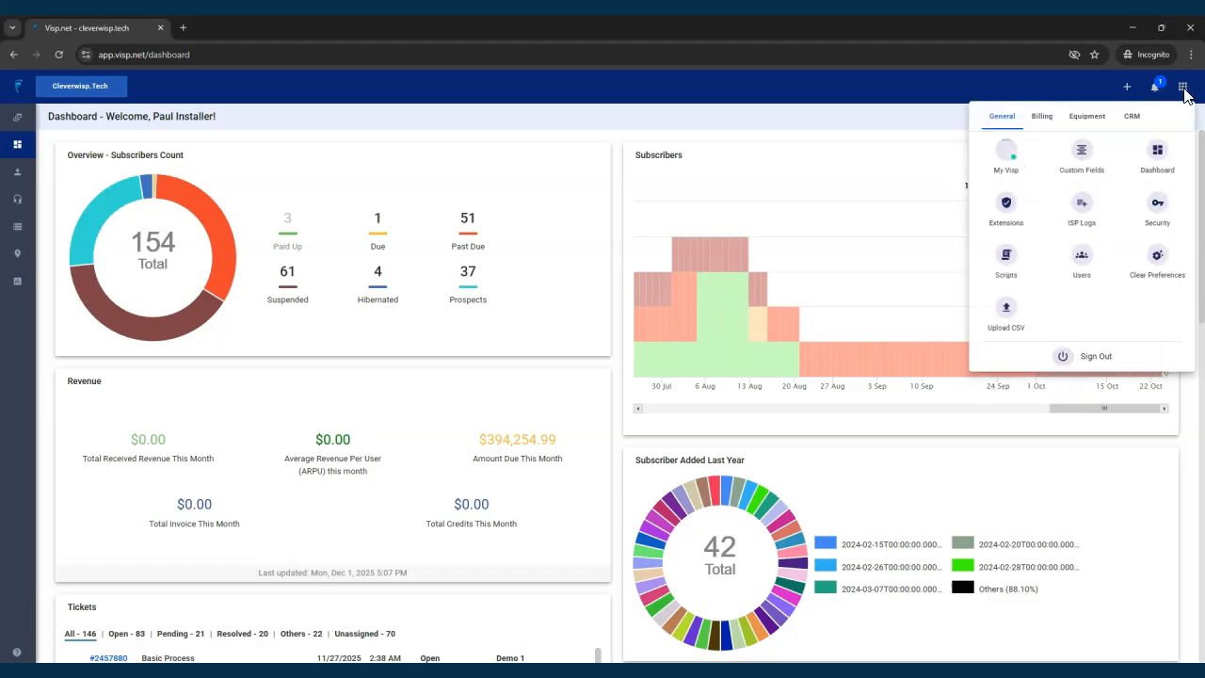
pyautogui.click(1132, 117)
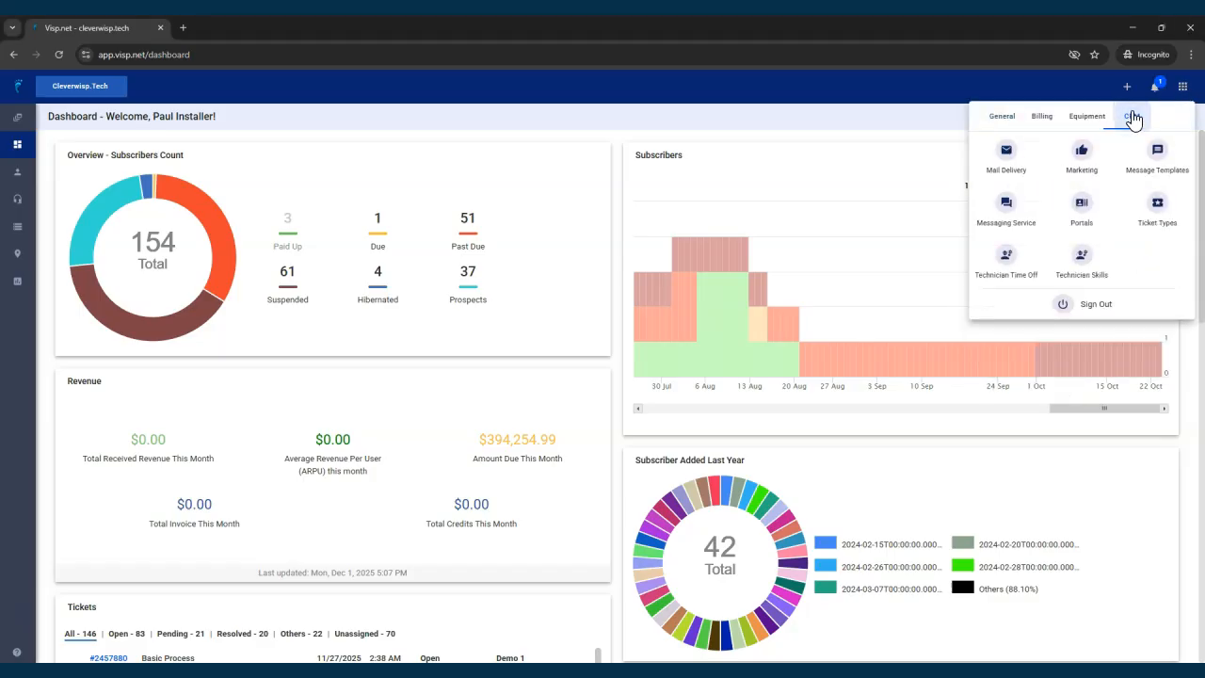
pyautogui.click(1006, 274)
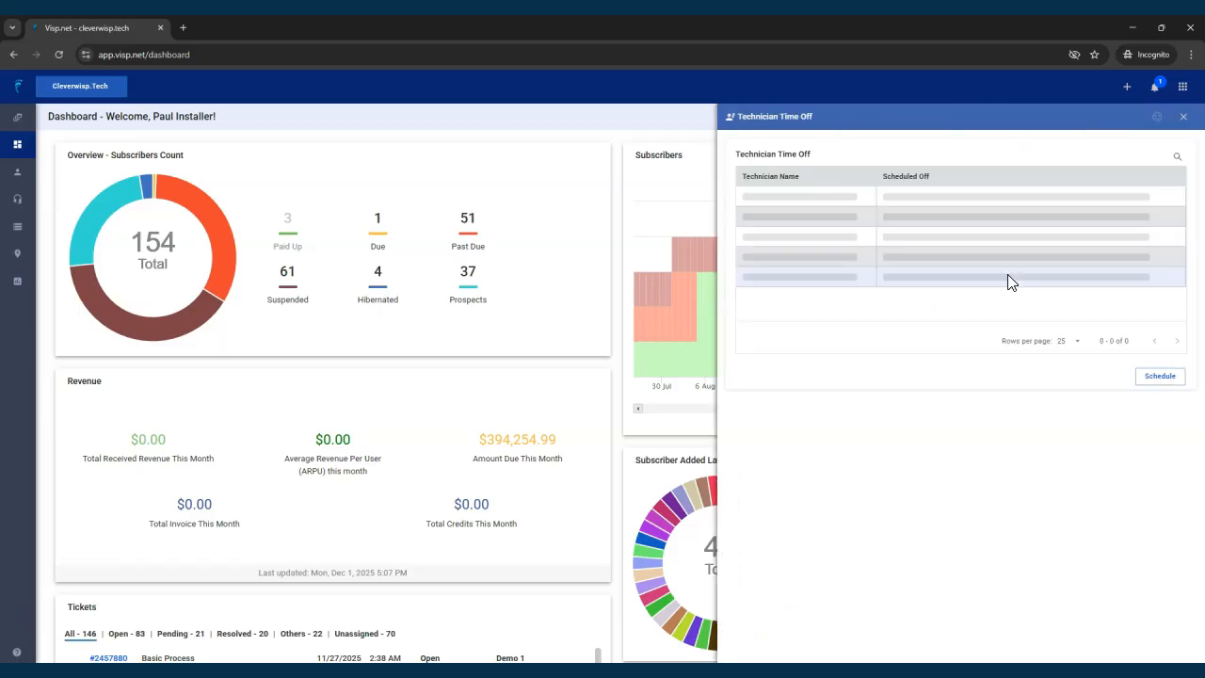
pyautogui.click(1140, 378)
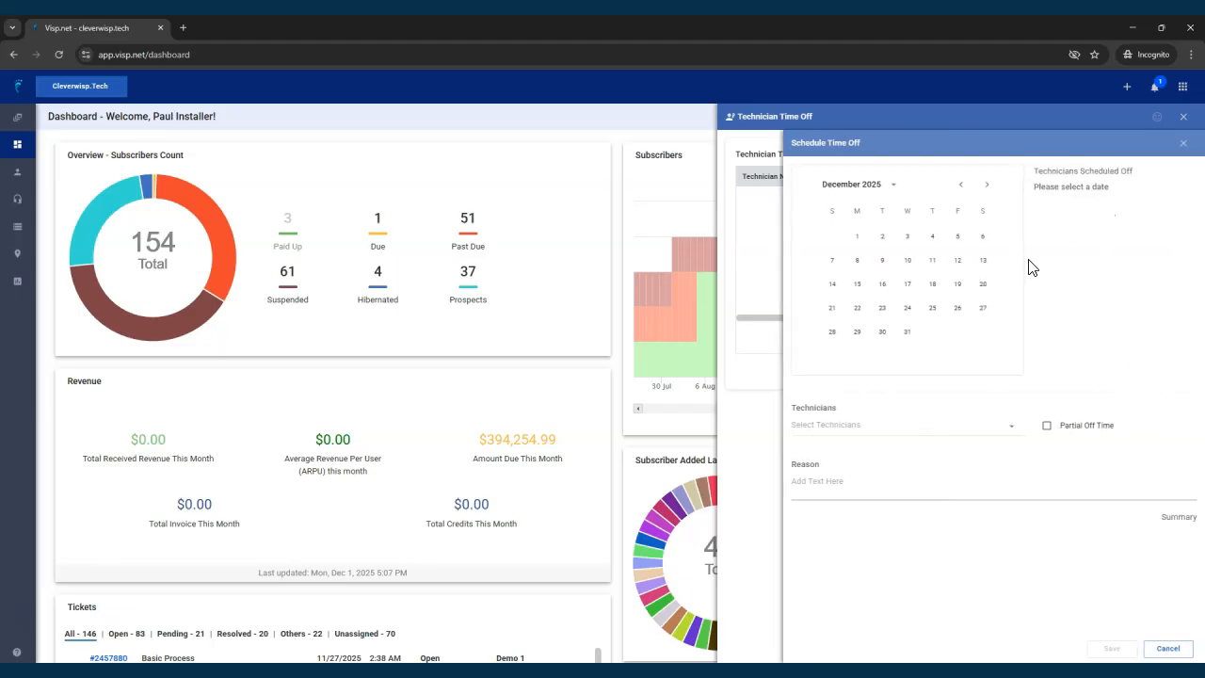
pyautogui.click(956, 247)
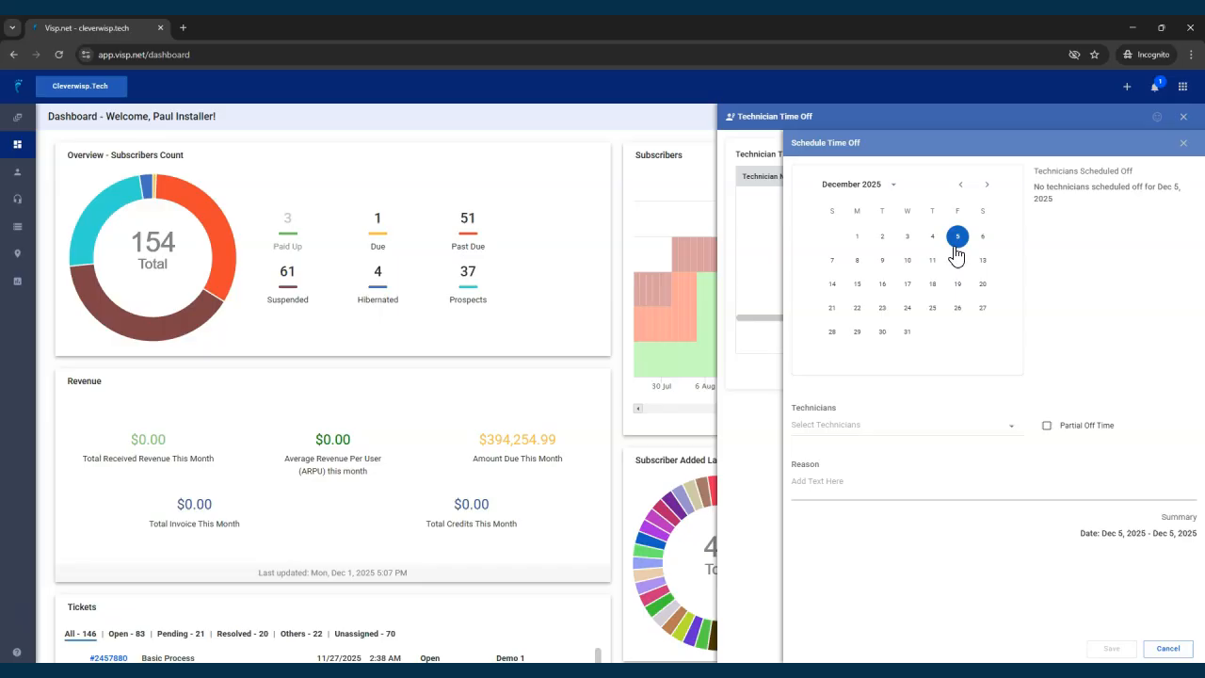
# Select Demo 1 as the technician and enable Partial Off Time.
pyautogui.click(990, 424)
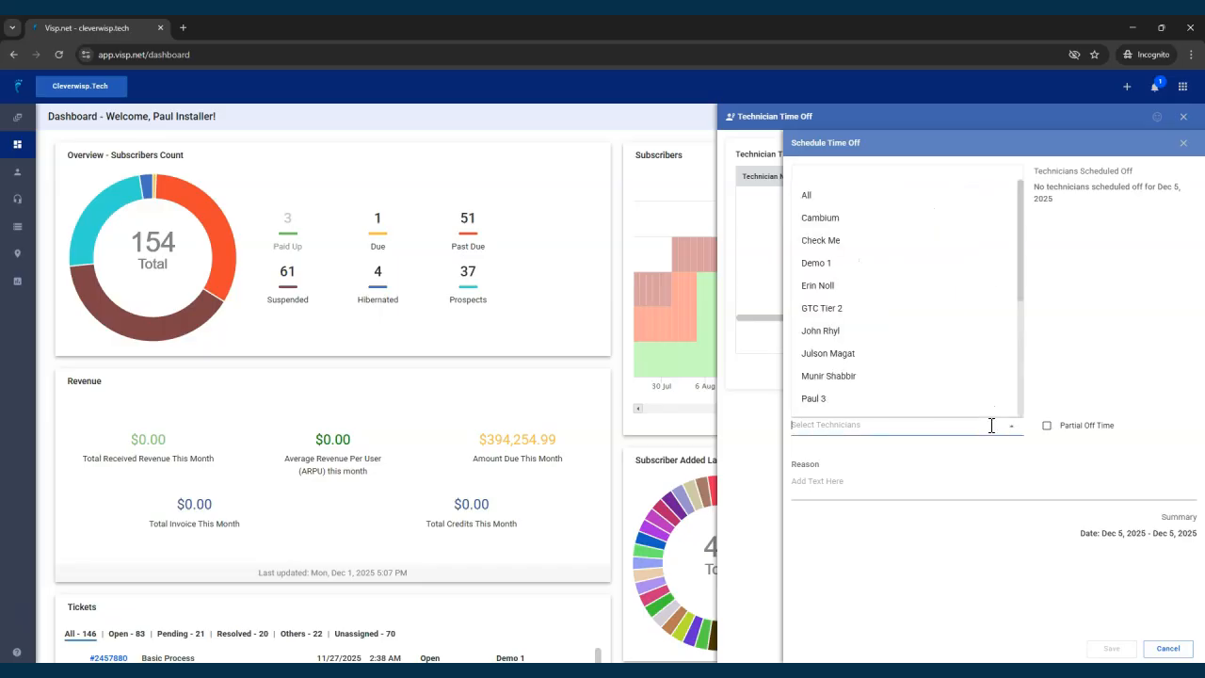
pyautogui.click(864, 265)
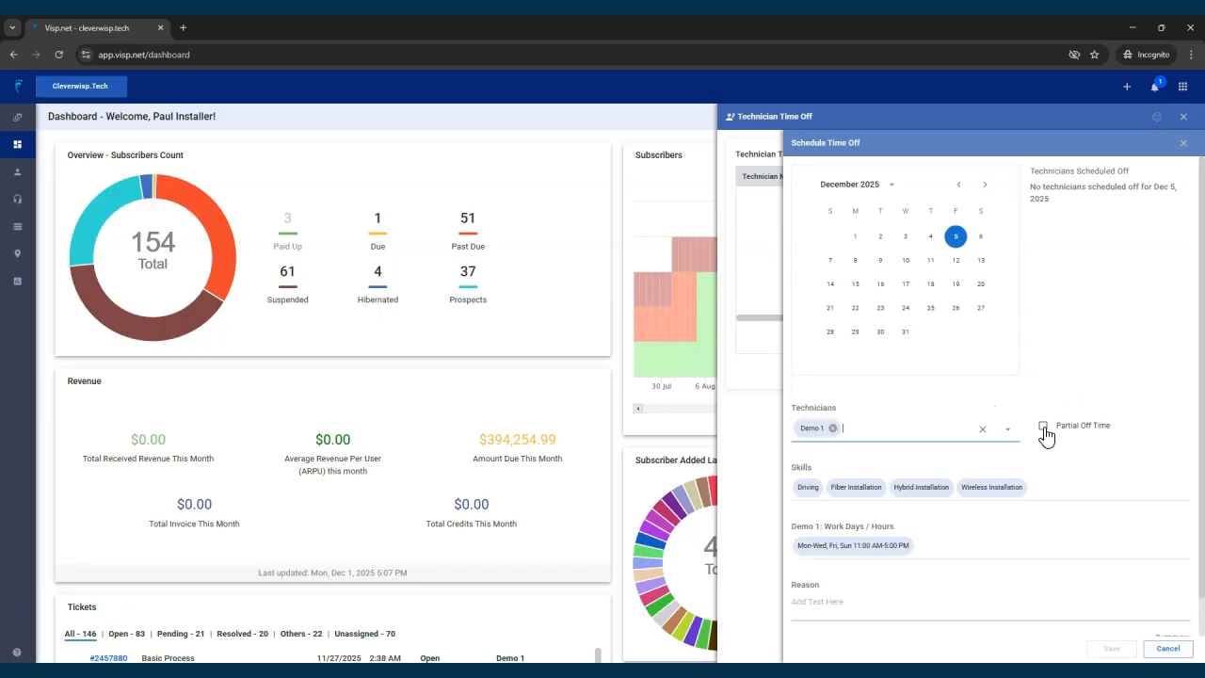
pyautogui.click(1043, 427)
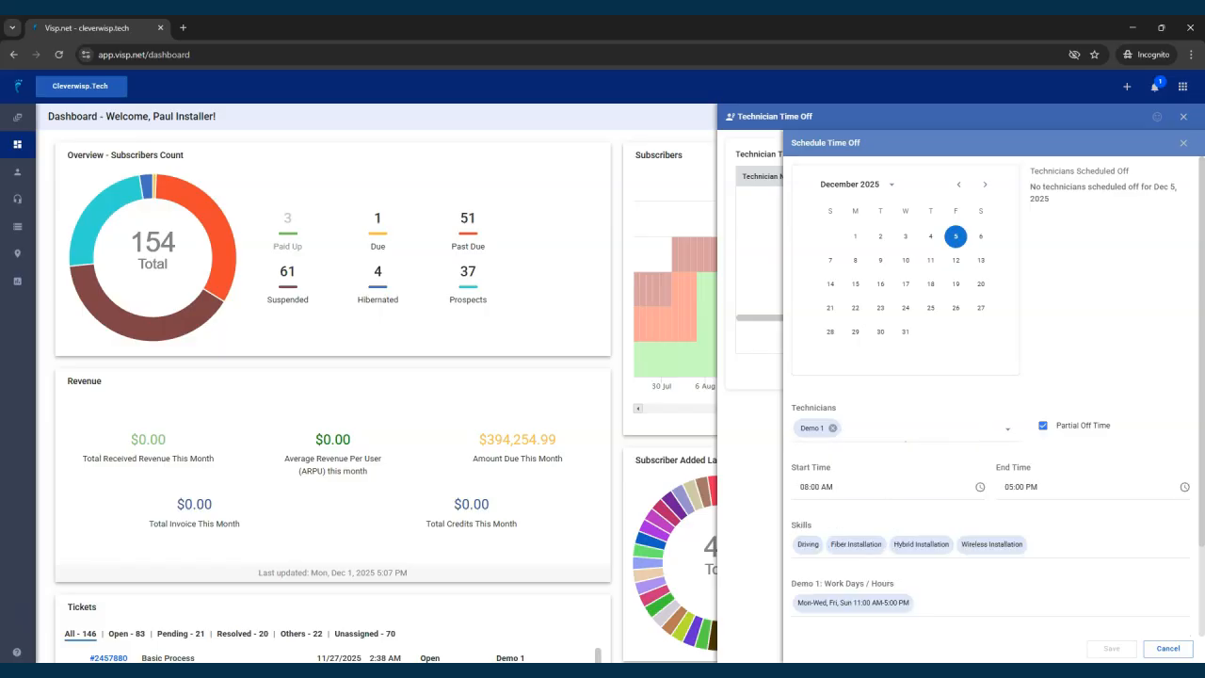
pyautogui.scroll(-2, 945, 509)
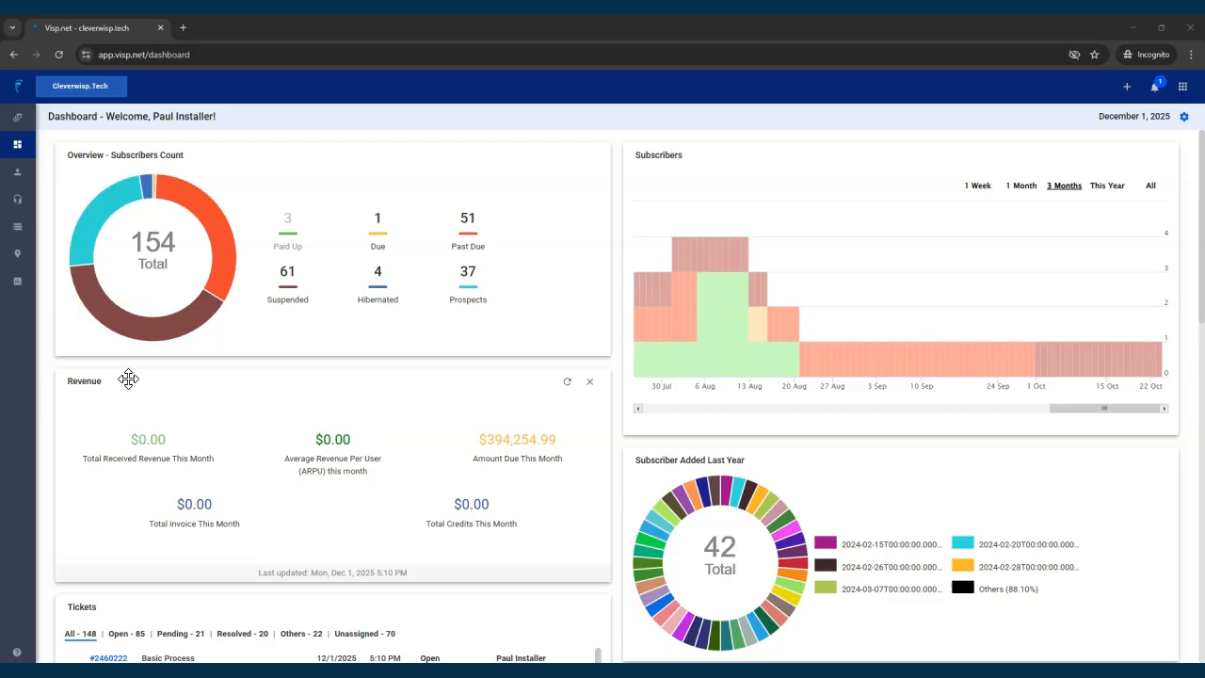
# Open the WISP subscriber's account from the Paid up subscribers list.
pyautogui.click(18, 176)
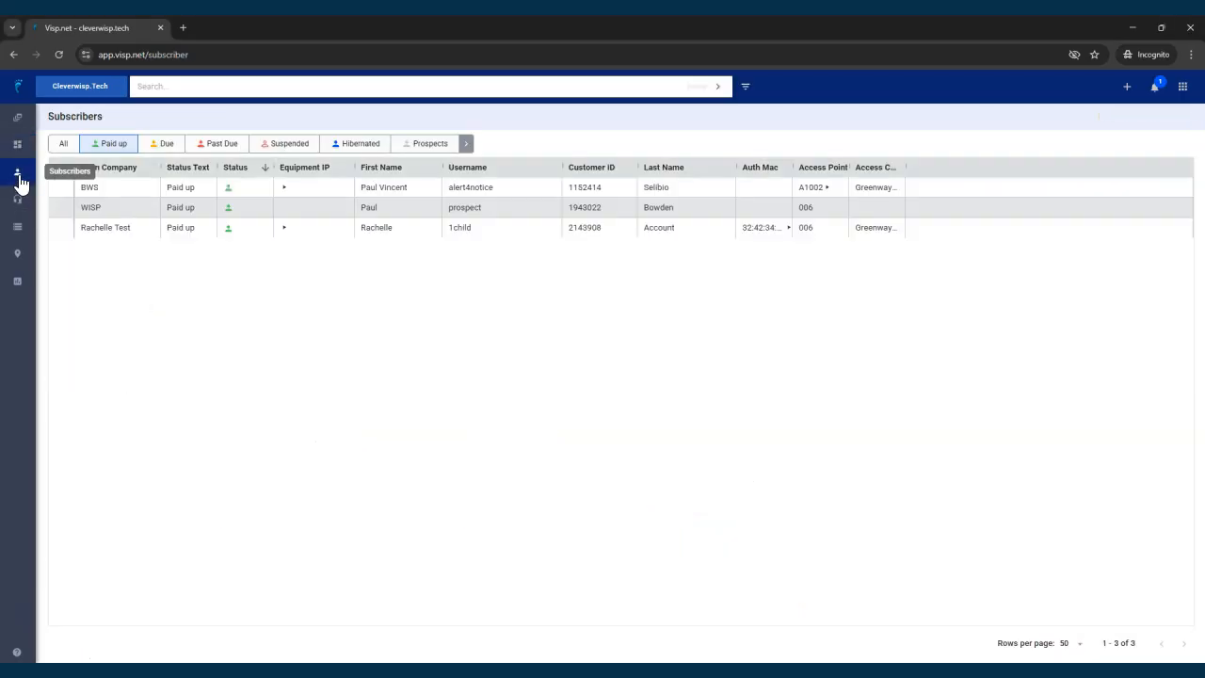
pyautogui.click(245, 215)
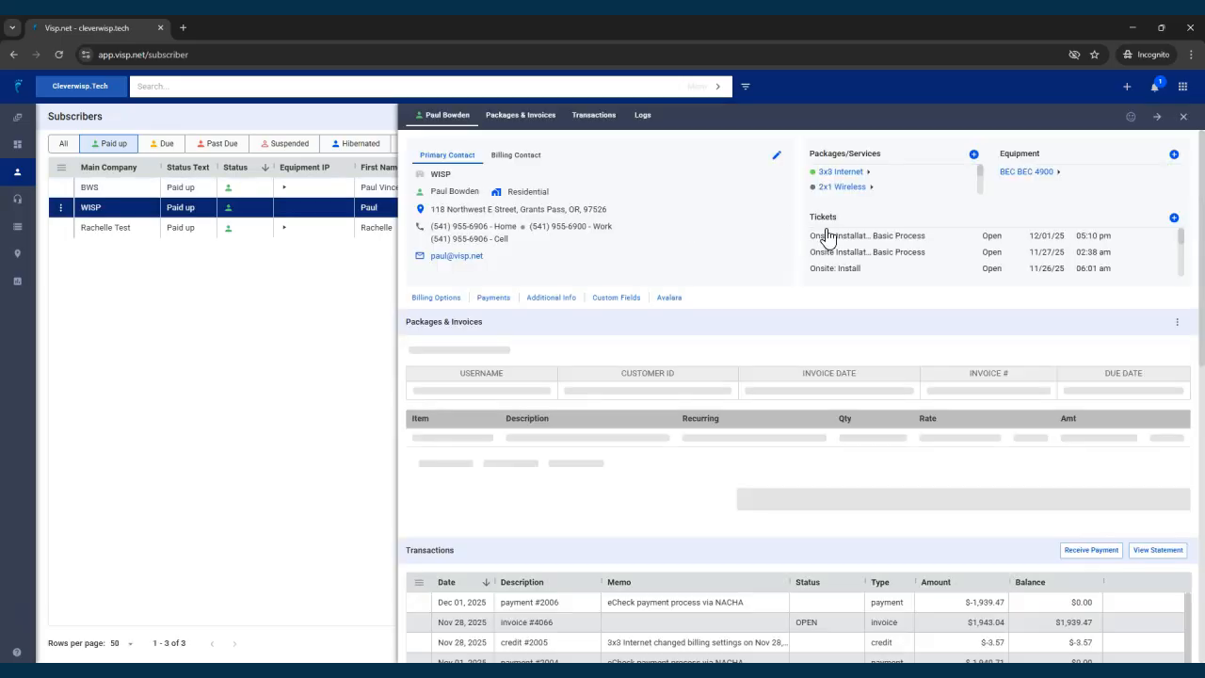
# Create a new ticket for the subscriber with ticket type Onsite Installation.
pyautogui.click(1174, 220)
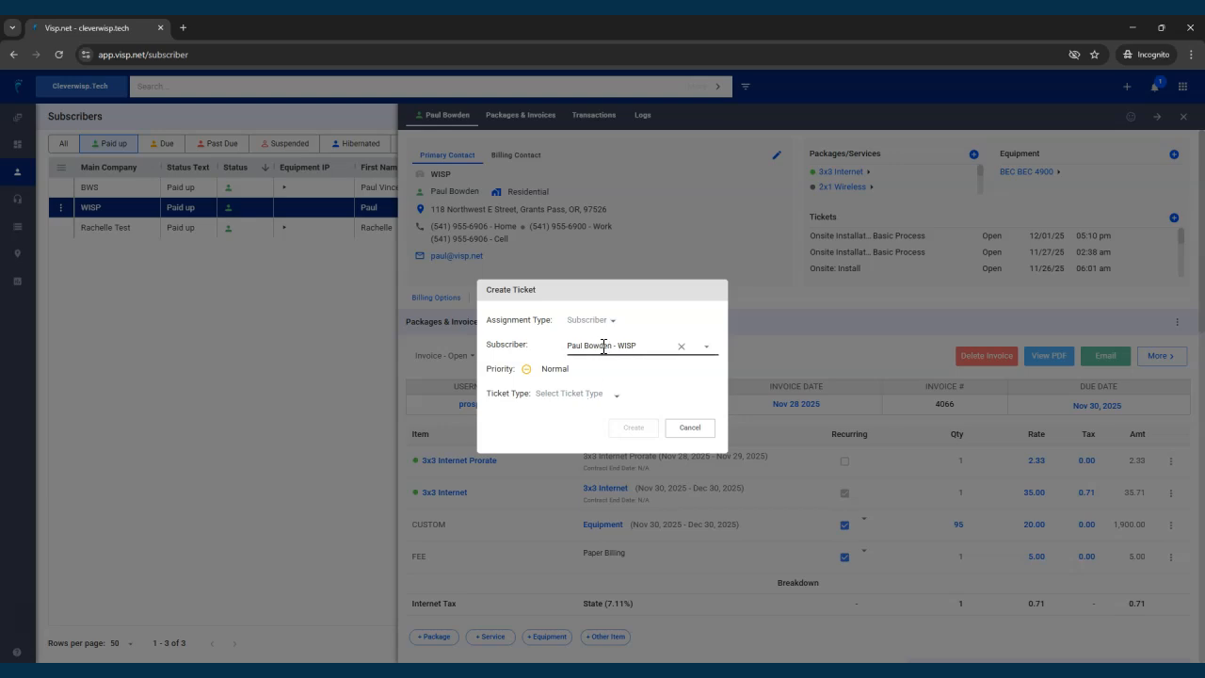
pyautogui.click(613, 400)
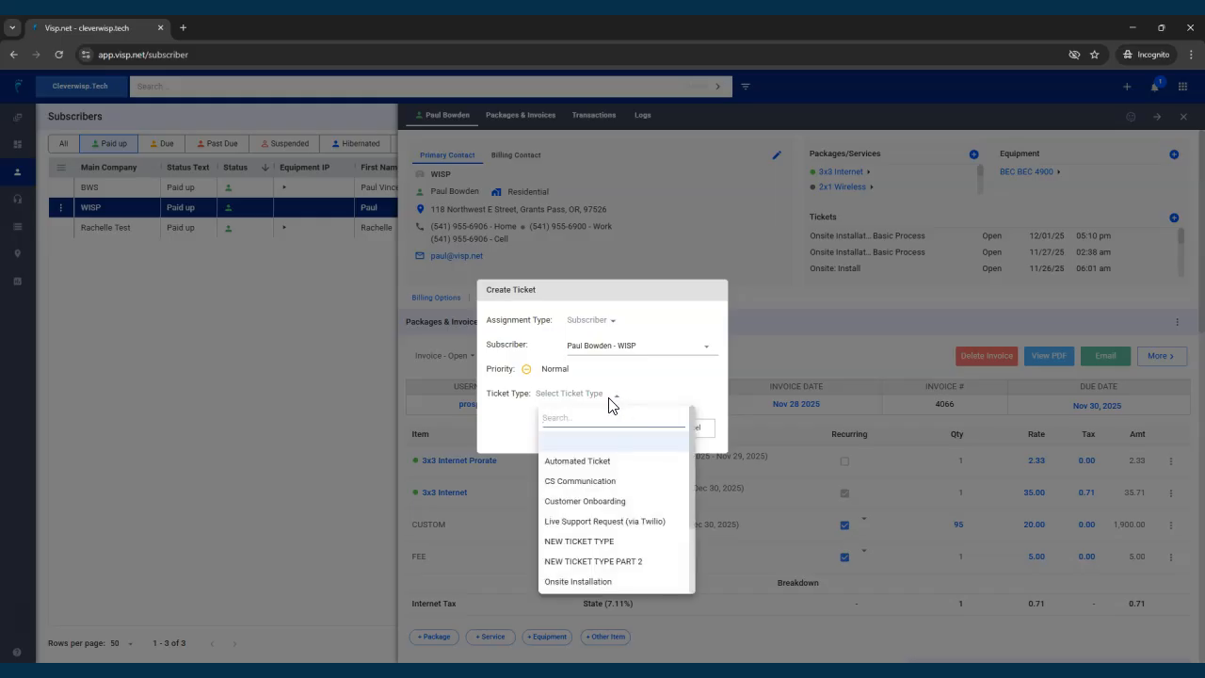
pyautogui.click(593, 579)
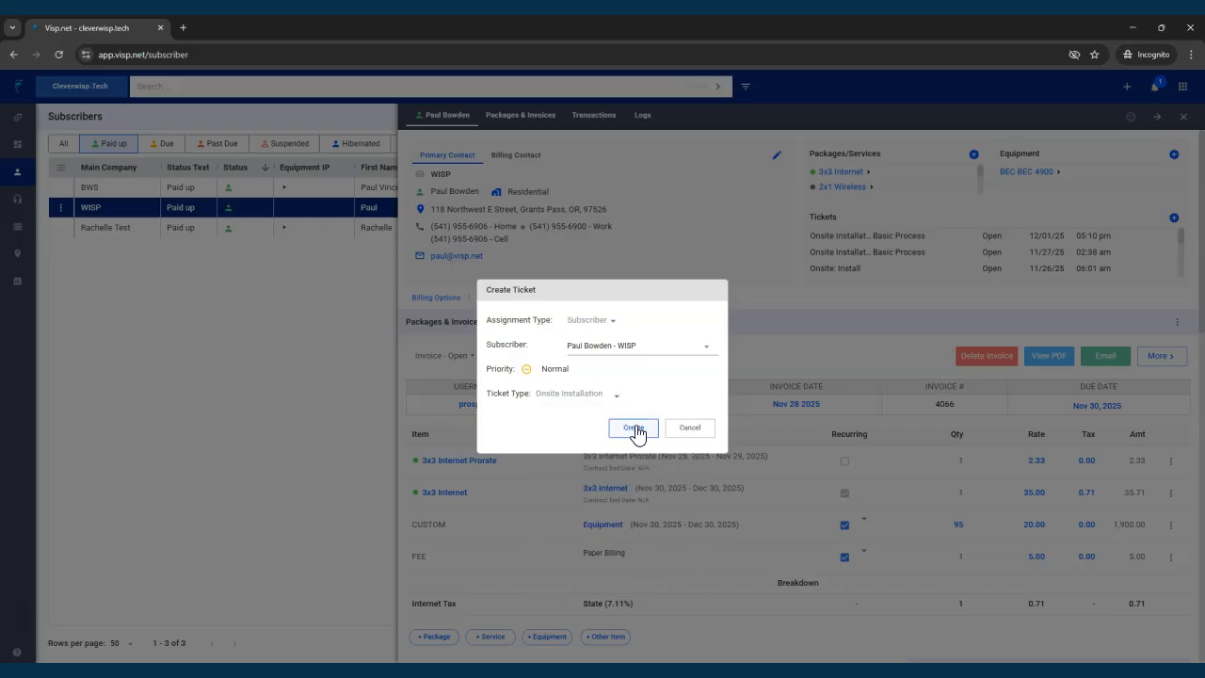
pyautogui.click(633, 429)
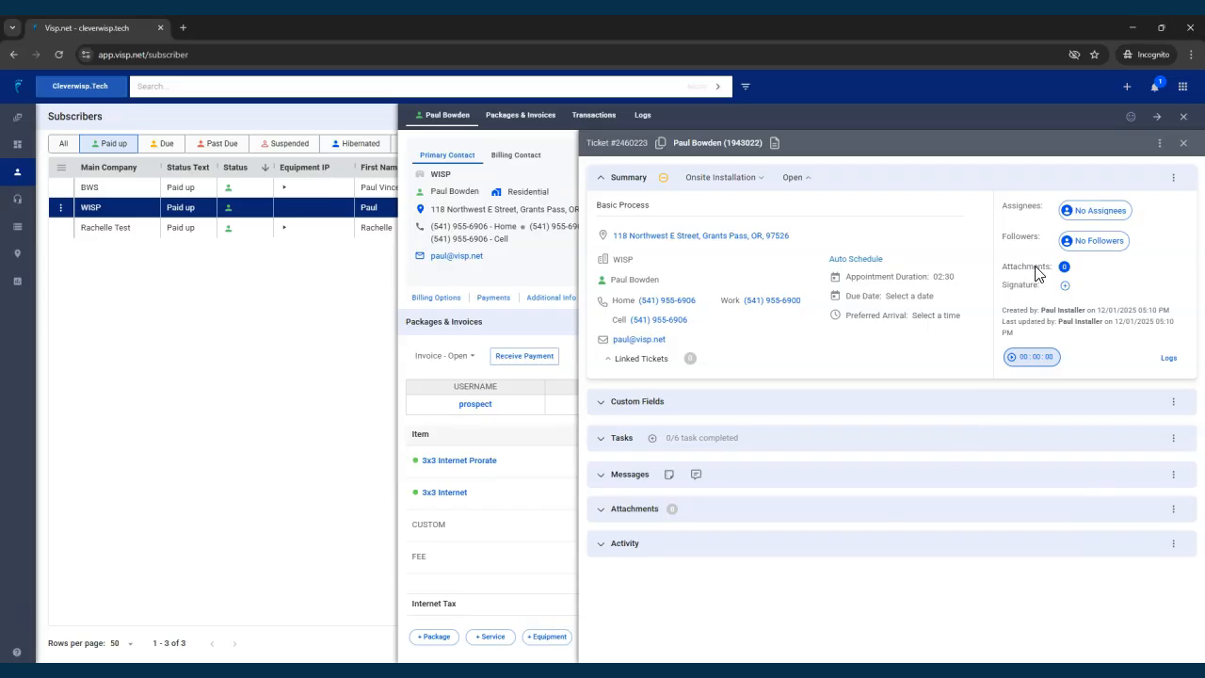
# Open Auto Schedule for the ticket, filter by the Fiber Installation skill, and pick December 5.
pyautogui.click(868, 259)
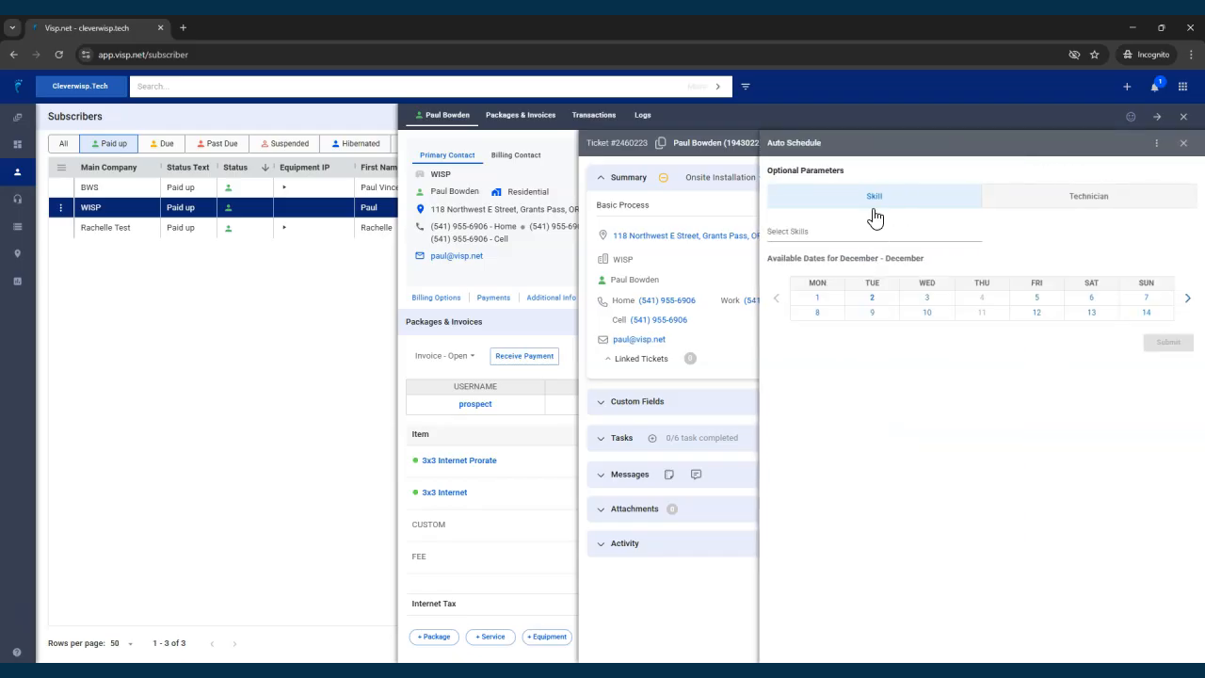
pyautogui.click(832, 233)
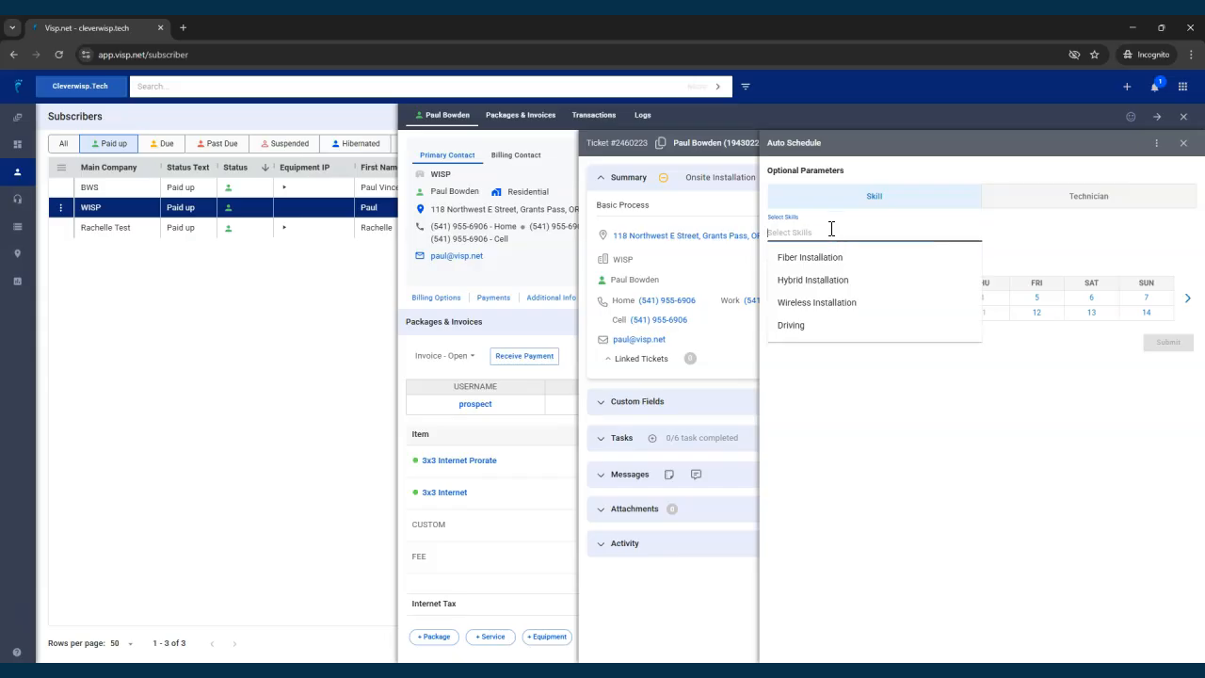
pyautogui.click(808, 257)
pyautogui.click(901, 365)
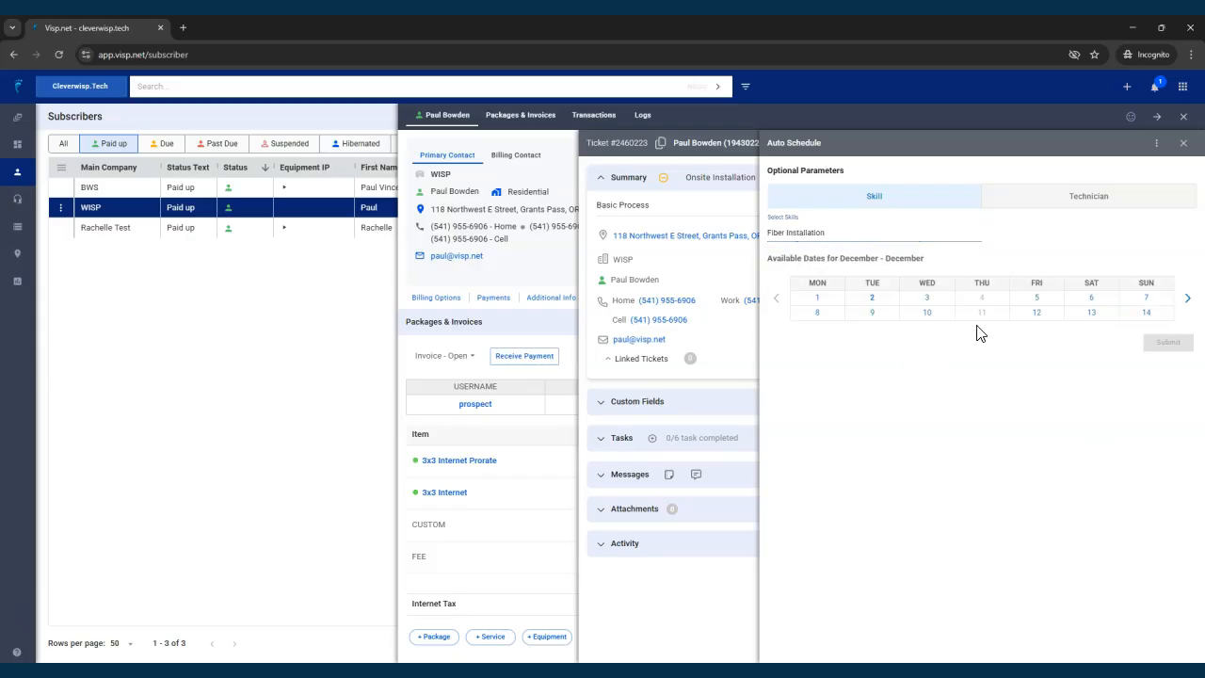
pyautogui.click(1037, 299)
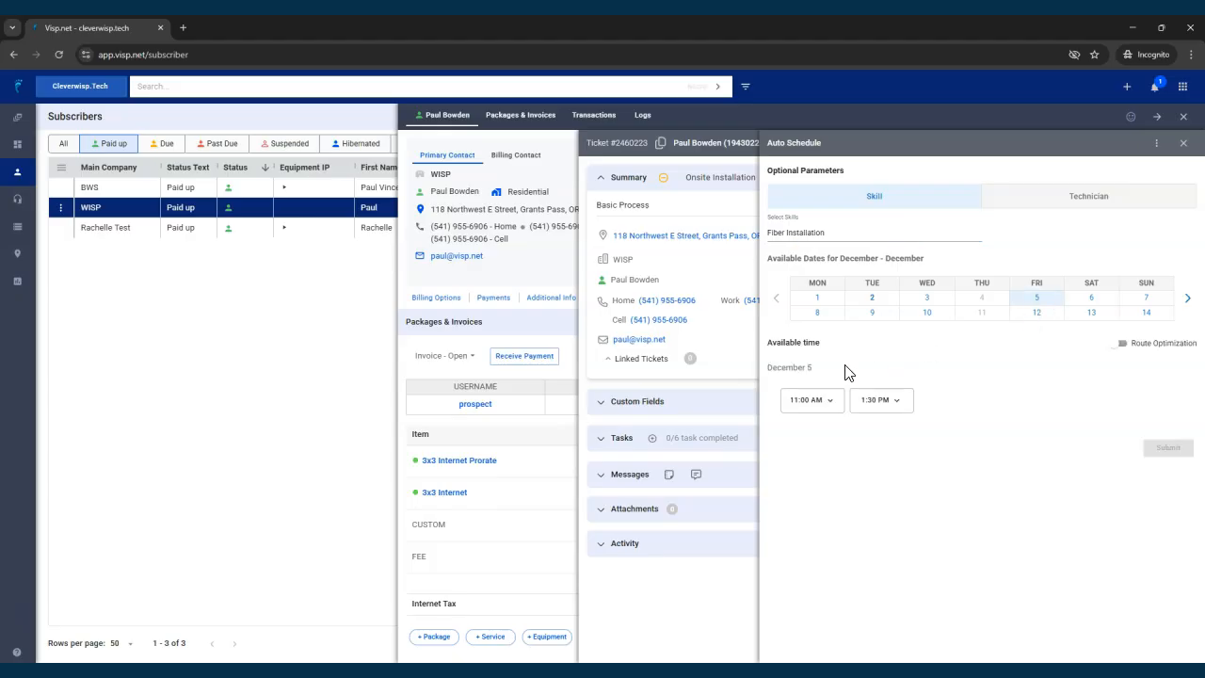
# Enable Route Optimization, book Demo 1 in the 11:00 AM slot, and submit the schedule.
pyautogui.click(1119, 346)
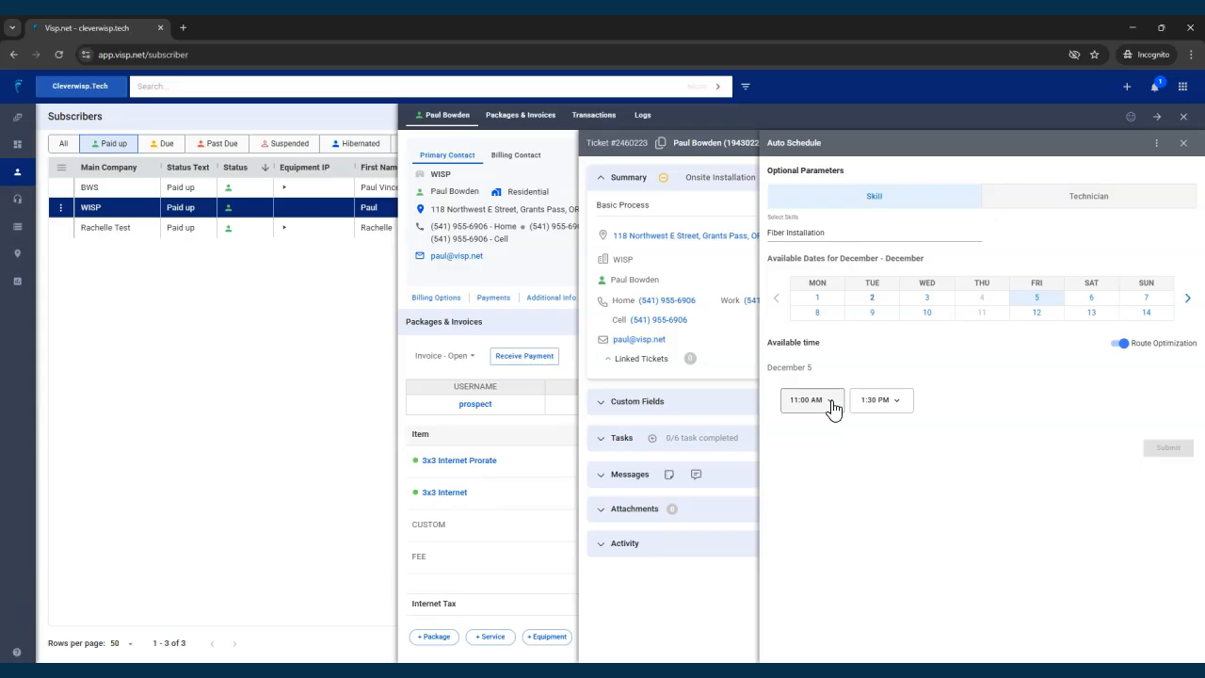
pyautogui.click(833, 406)
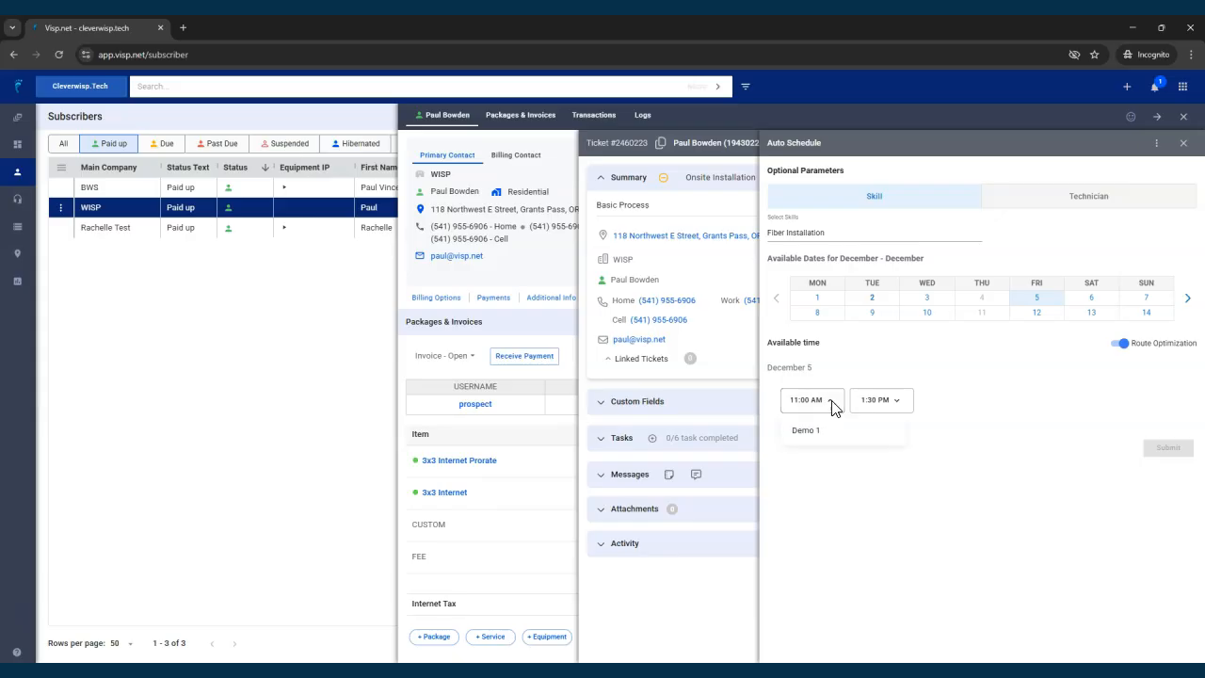
pyautogui.click(819, 431)
pyautogui.click(1167, 448)
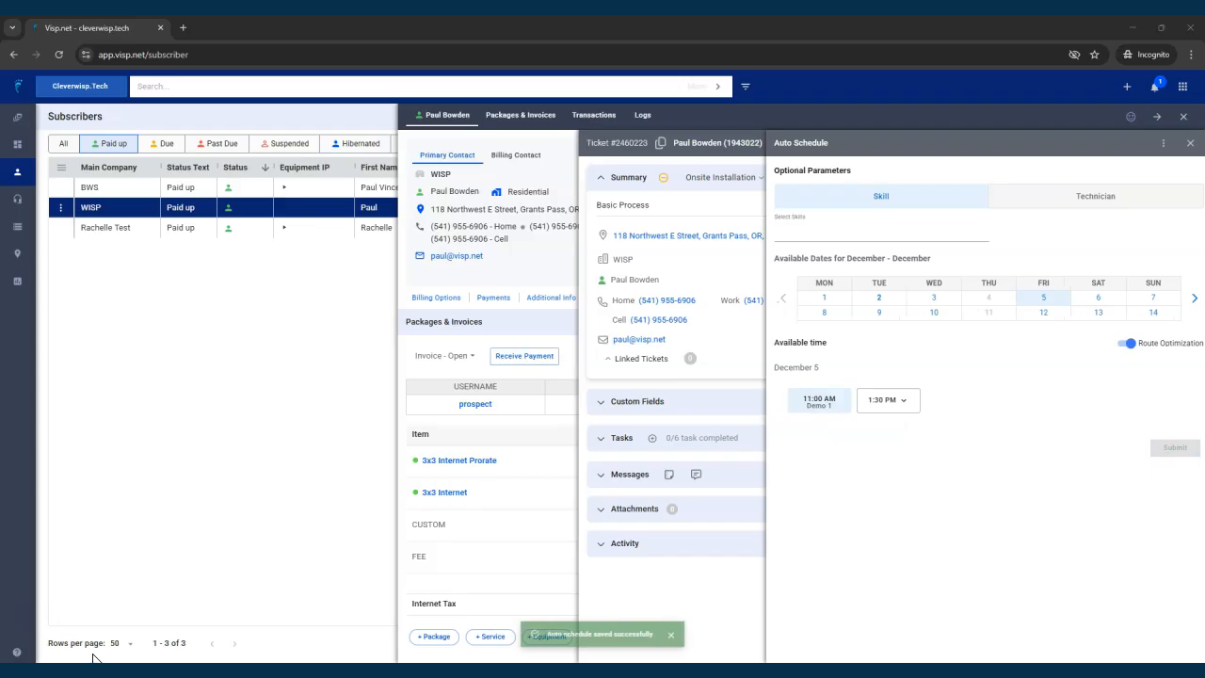
# Close the ticket and subscriber panels and return to the dashboard.
pyautogui.click(867, 254)
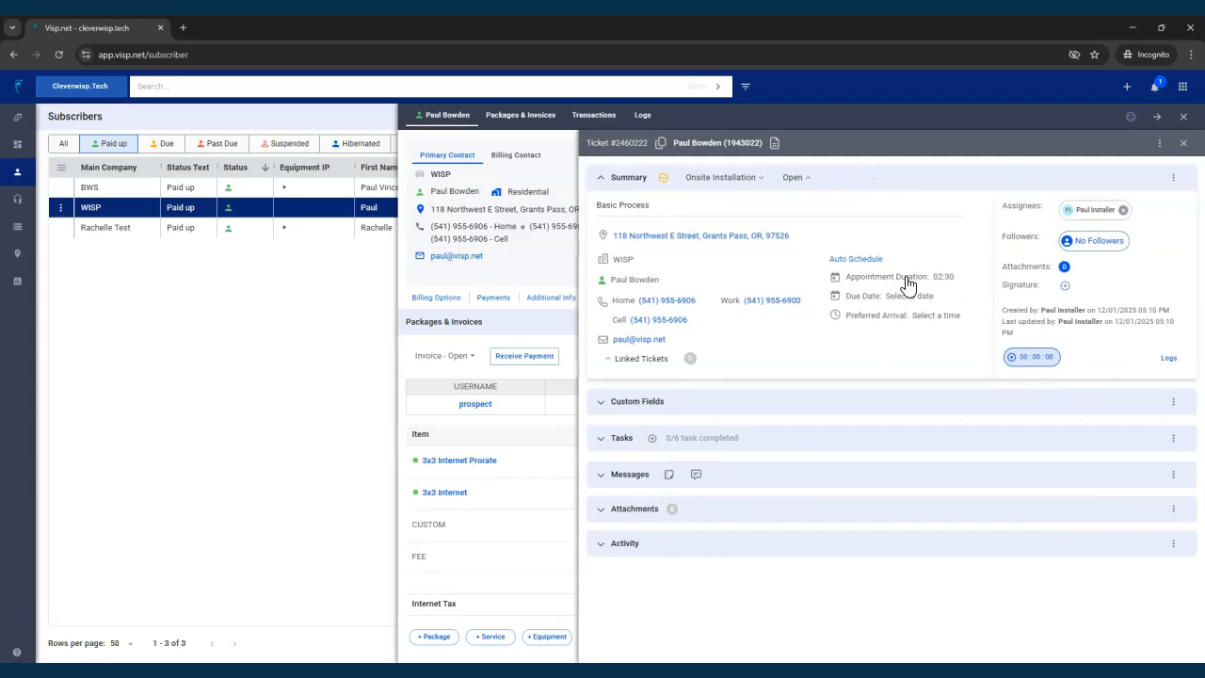
pyautogui.click(1183, 142)
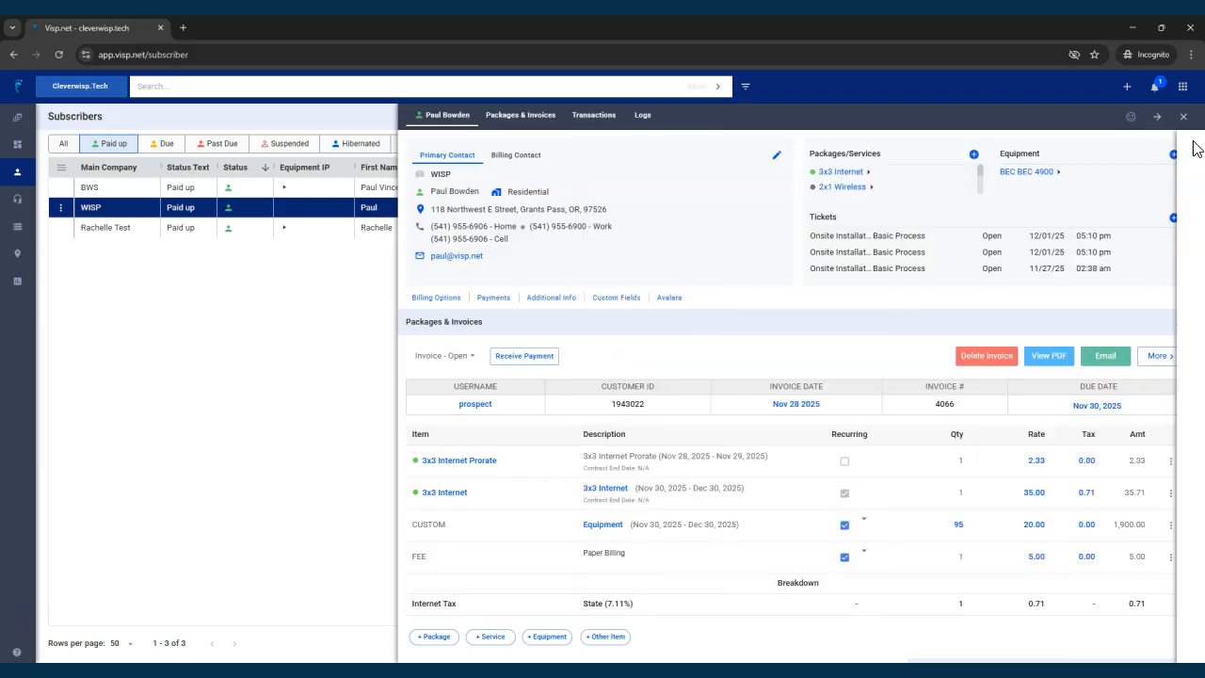
pyautogui.click(1188, 120)
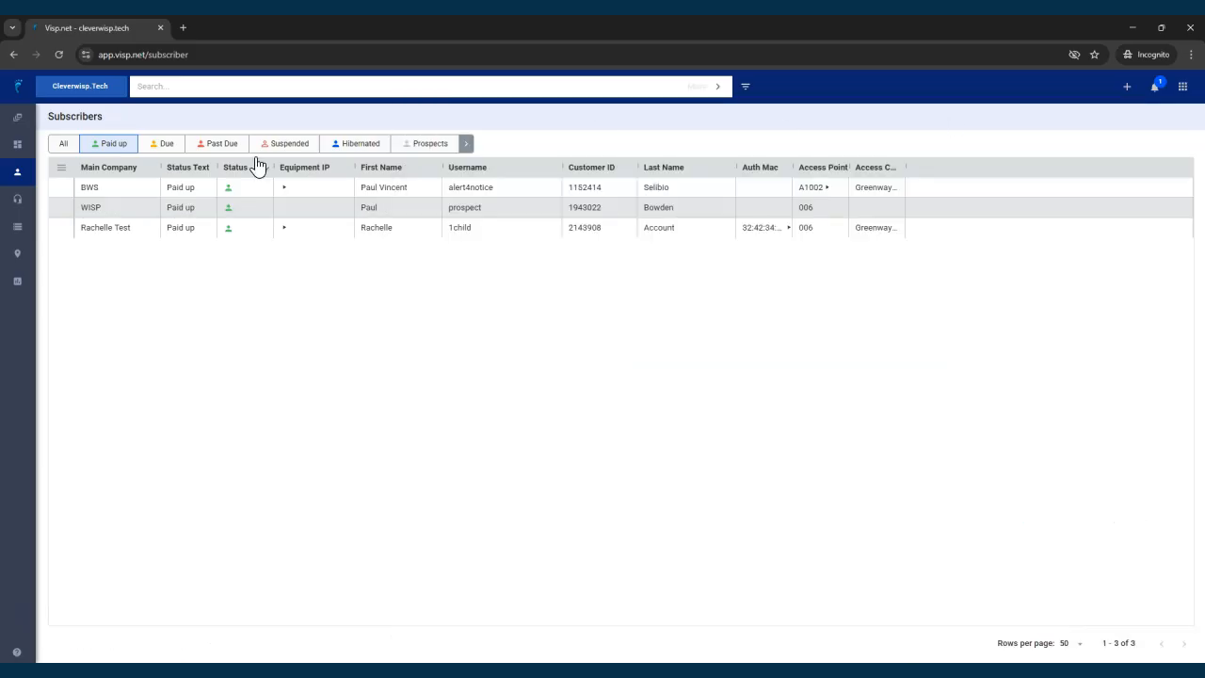
pyautogui.click(19, 149)
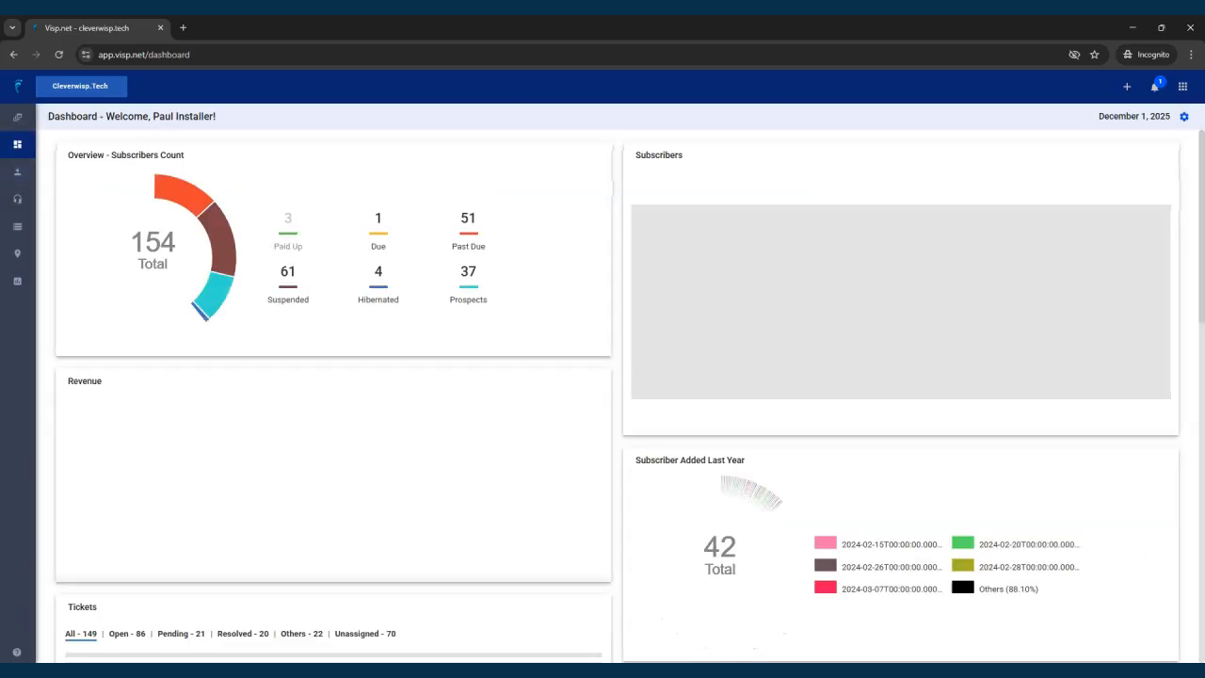